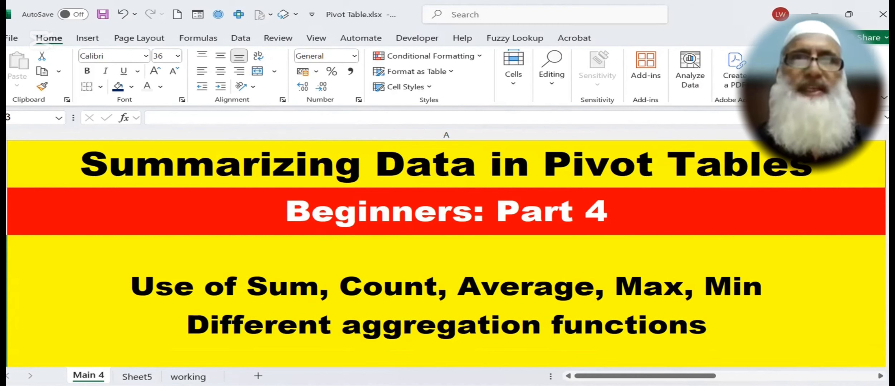
Insert a PivotTable from the sales data A3:D10 on the working sheet, placed at cell G3 of that same sheet.
{"action": "left_click", "coordinate": [137, 376]}
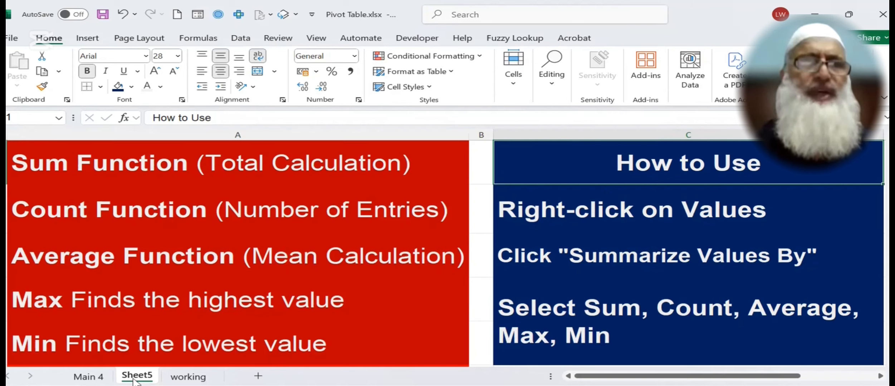
{"action": "key", "text": "ctrl+Page_Down"}
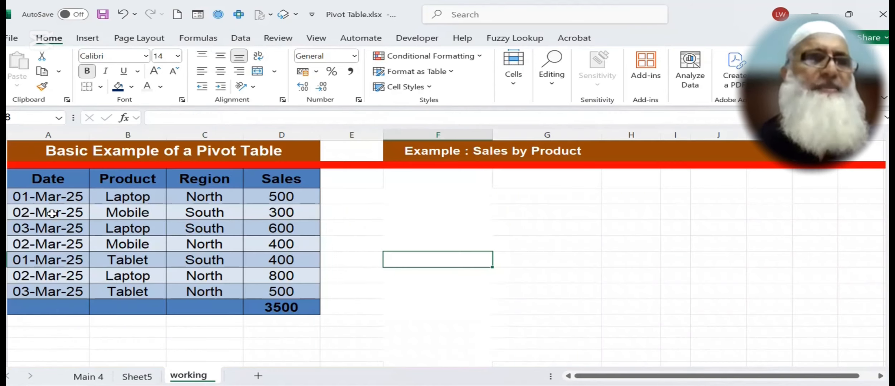
{"action": "left_click_drag", "start_coordinate": [45, 177], "coordinate": [283, 290]}
{"action": "left_click", "coordinate": [87, 38]}
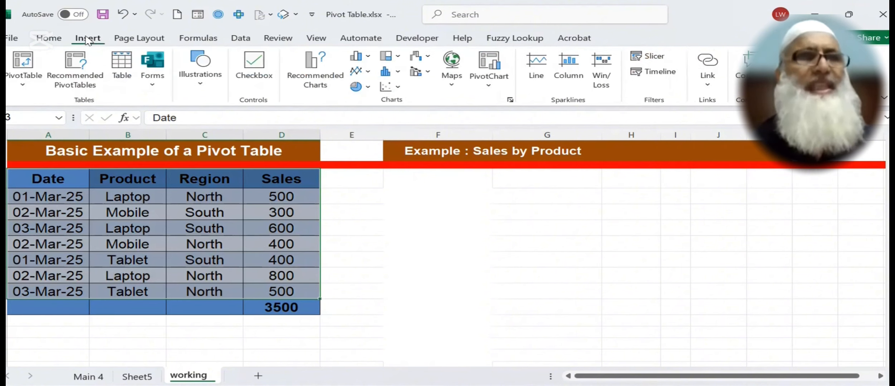
{"action": "left_click", "coordinate": [24, 64]}
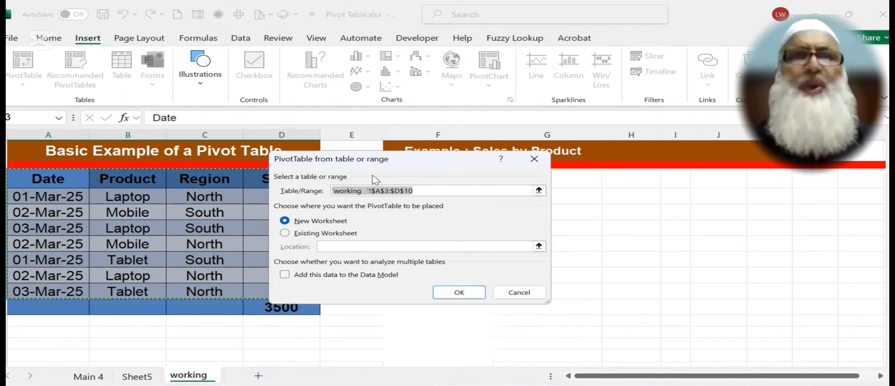
{"action": "left_click", "coordinate": [467, 192]}
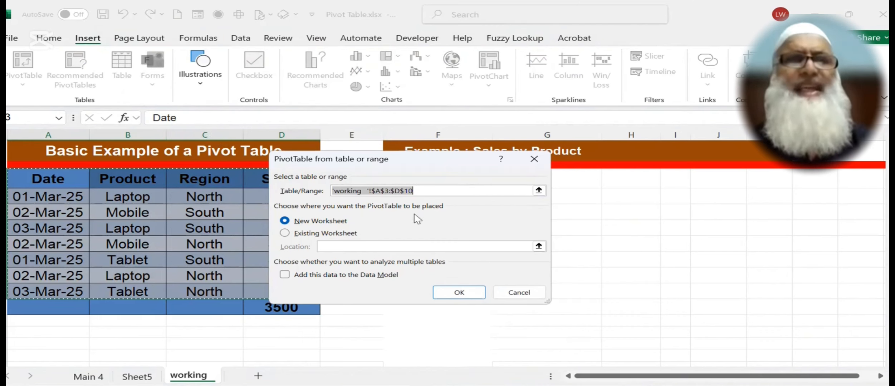
{"action": "left_click", "coordinate": [285, 233]}
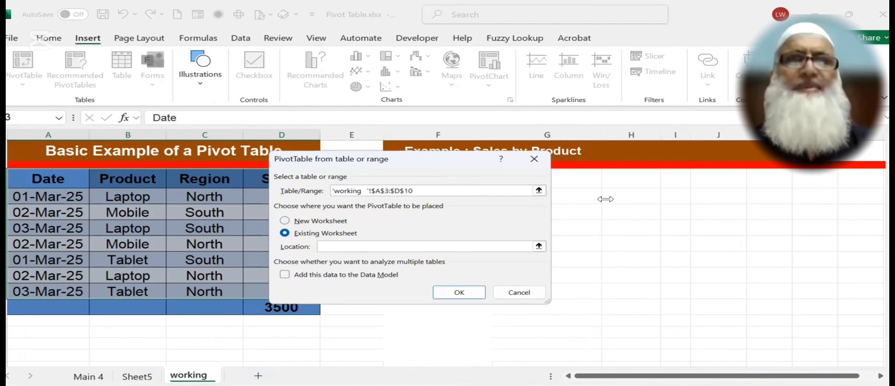
{"action": "left_click", "coordinate": [571, 178]}
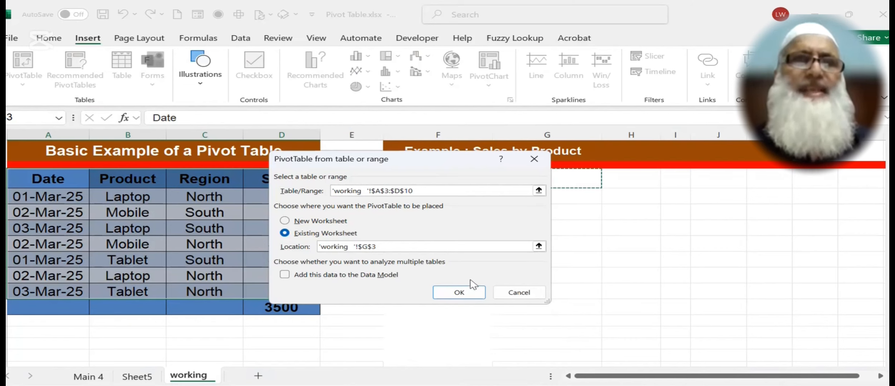
{"action": "left_click", "coordinate": [460, 292]}
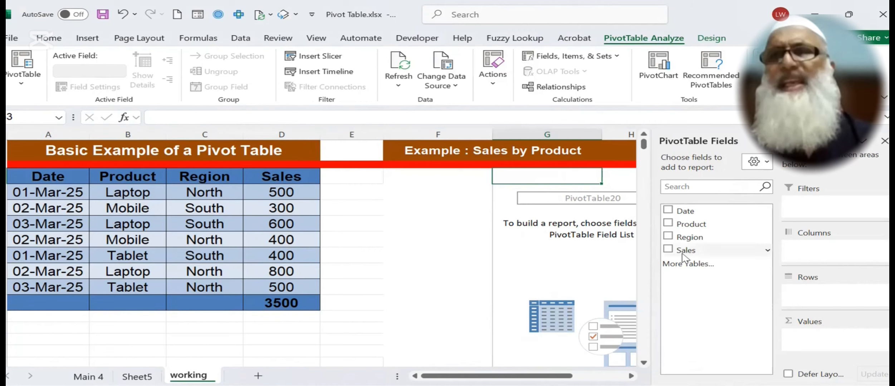
Add Product as the PivotTable's rows and Sales as its summed values.
{"action": "left_click", "coordinate": [668, 223]}
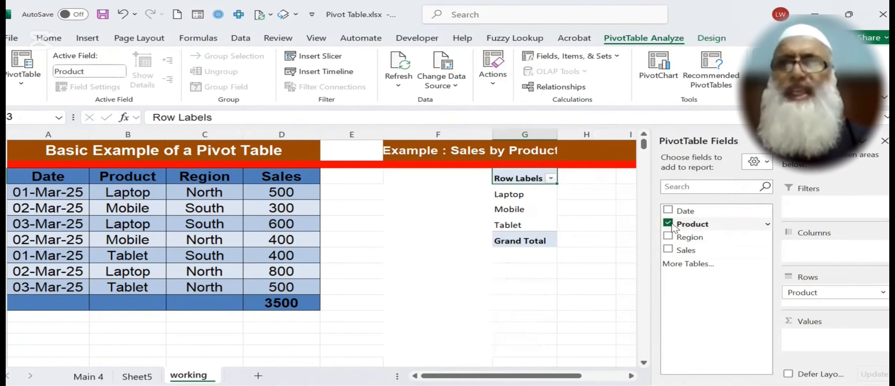
{"action": "left_click", "coordinate": [667, 249]}
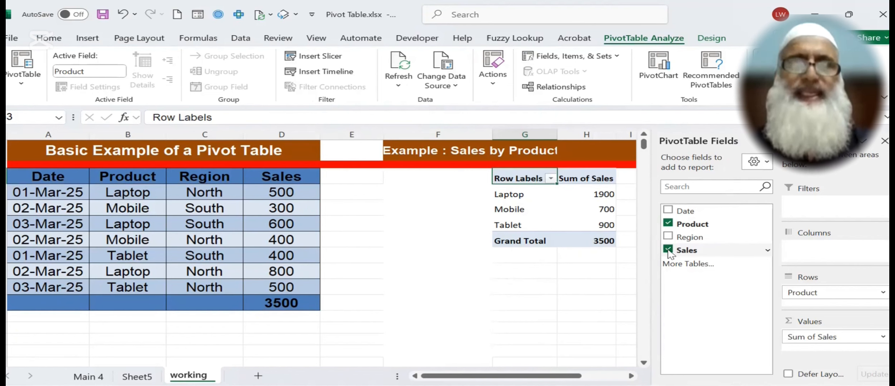
Check the function notes on Sheet5 and summarize the working sheet's PivotTable Sales values by Count.
{"action": "left_click", "coordinate": [136, 377]}
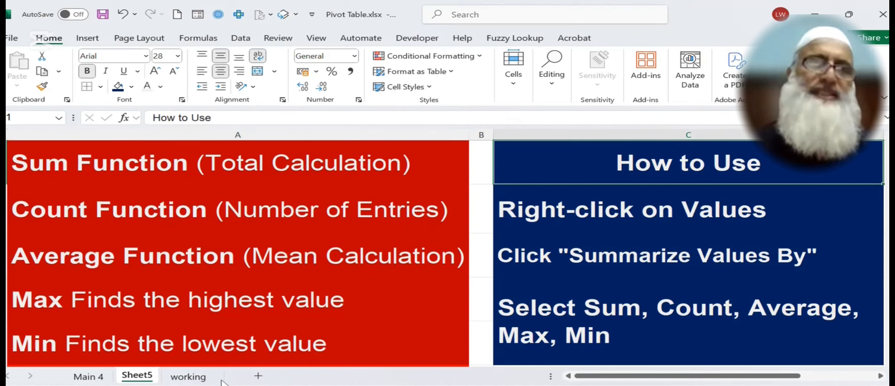
{"action": "left_click", "coordinate": [190, 379]}
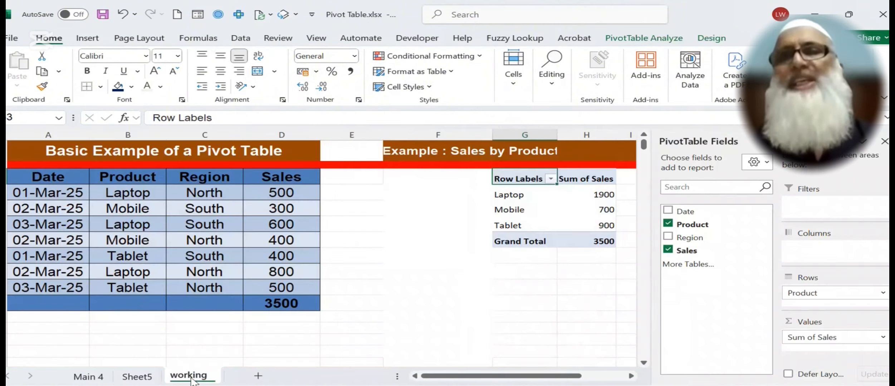
{"action": "left_click", "coordinate": [598, 200]}
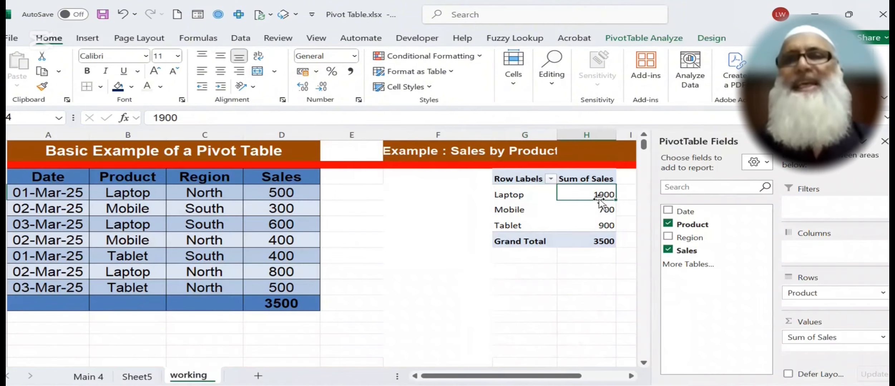
{"action": "mouse_move", "coordinate": [597, 191]}
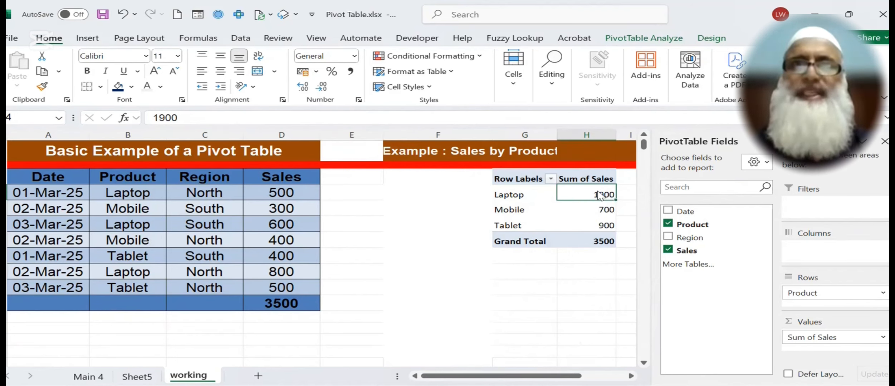
{"action": "right_click", "coordinate": [600, 194]}
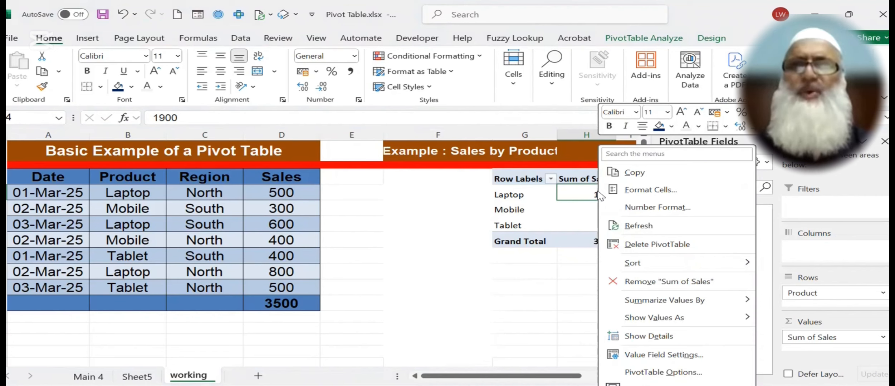
{"action": "mouse_move", "coordinate": [671, 303]}
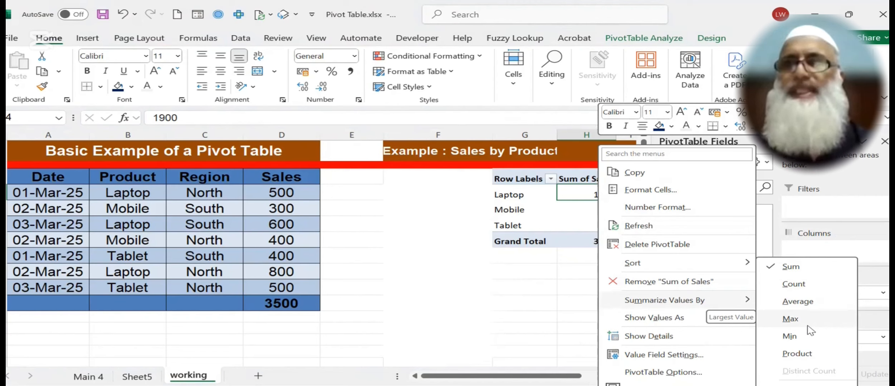
{"action": "left_click", "coordinate": [794, 284]}
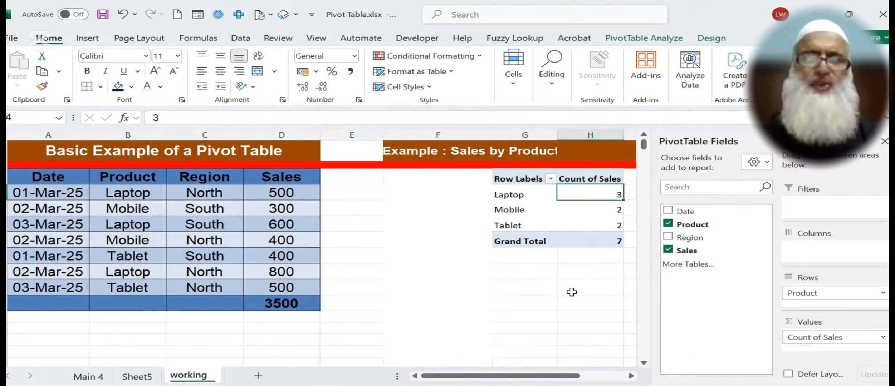
Revisit the function notes on Sheet5 and summarize the PivotTable's Sales values by Average.
{"action": "left_click", "coordinate": [137, 377]}
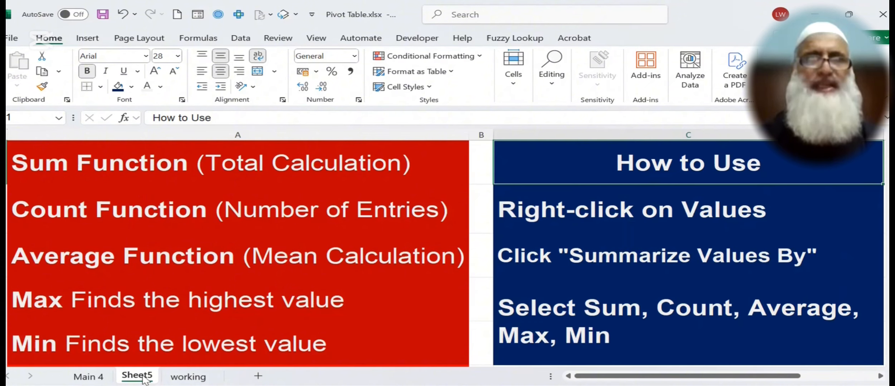
{"action": "left_click", "coordinate": [189, 377]}
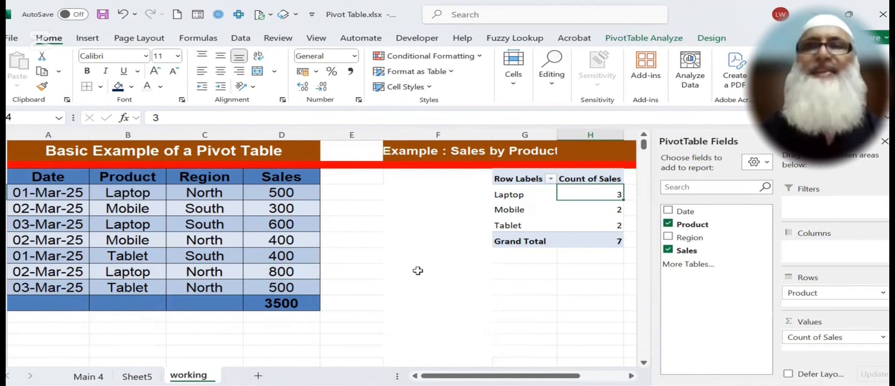
{"action": "mouse_move", "coordinate": [588, 192]}
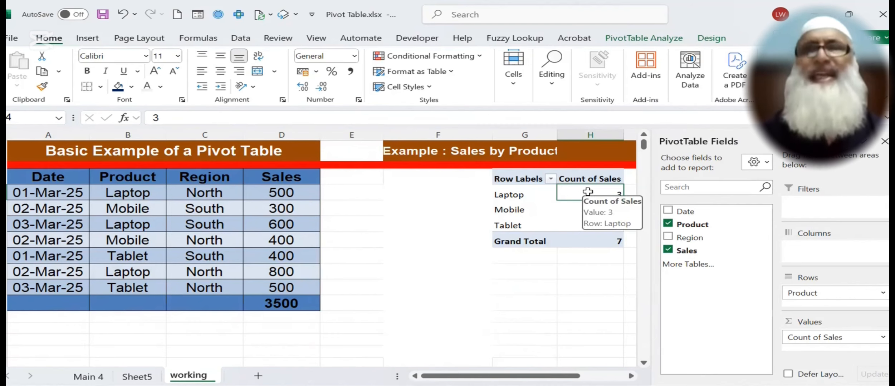
{"action": "right_click", "coordinate": [588, 192]}
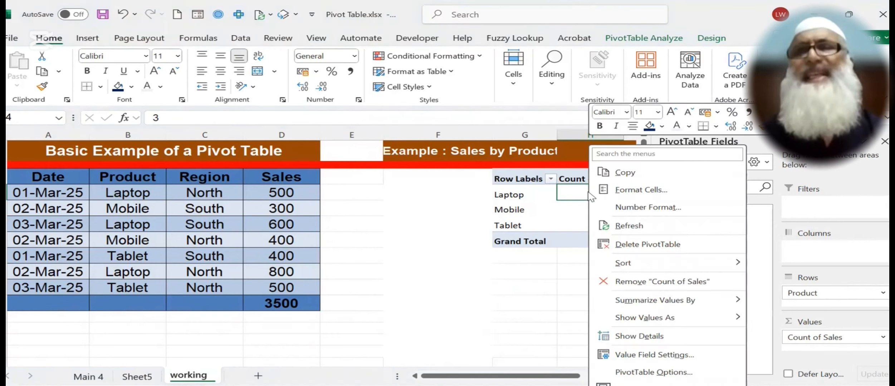
{"action": "mouse_move", "coordinate": [657, 302]}
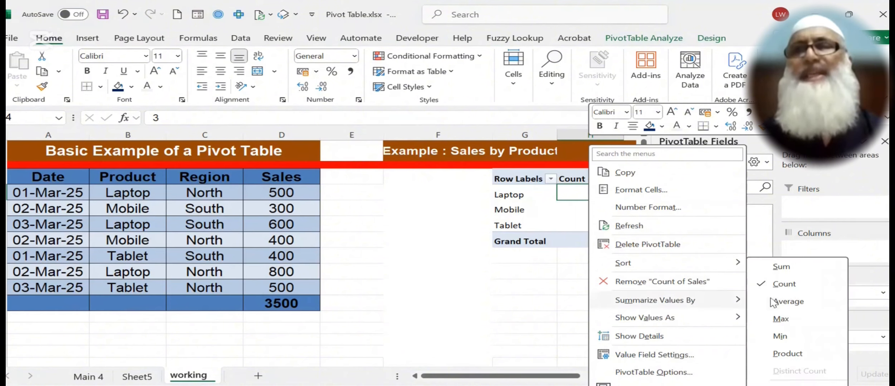
{"action": "left_click", "coordinate": [788, 302]}
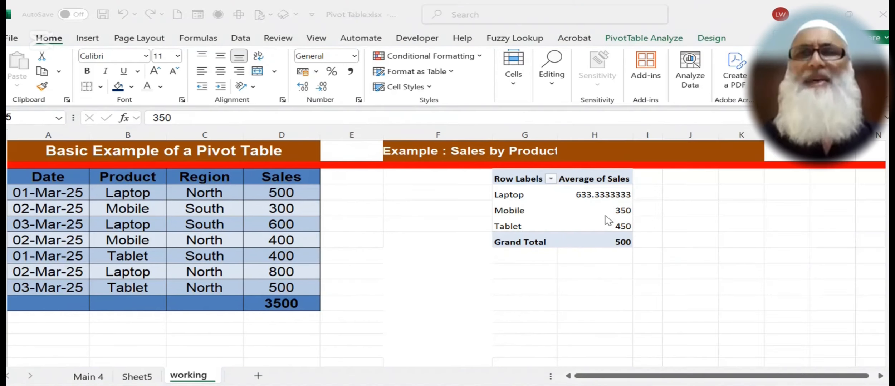
Summarize the PivotTable's Sales values by Sum.
{"action": "left_click", "coordinate": [603, 193]}
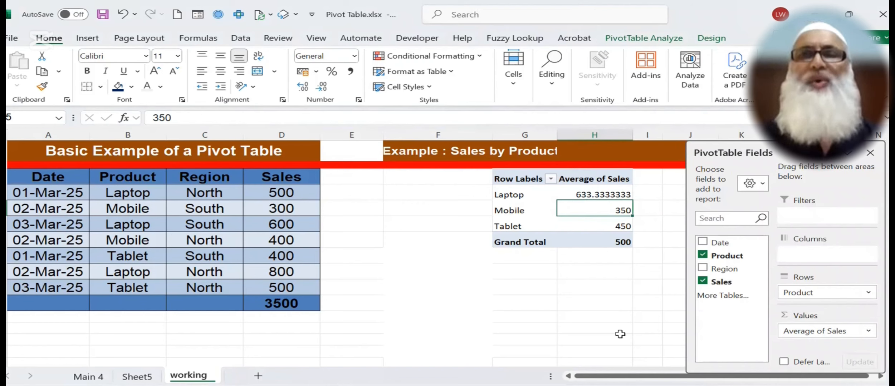
{"action": "left_click", "coordinate": [609, 195]}
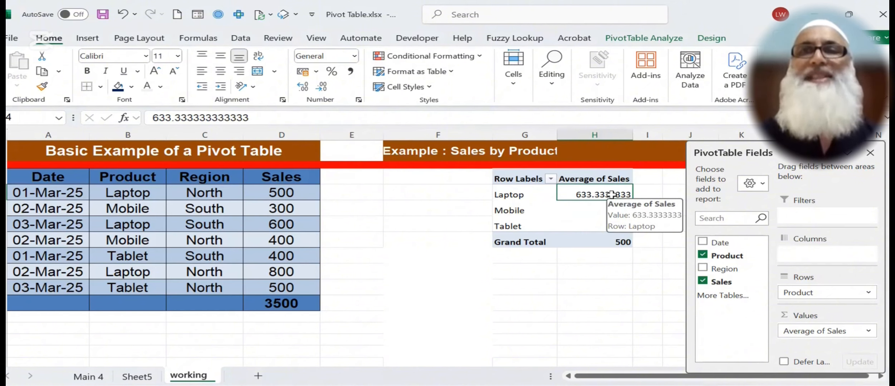
{"action": "right_click", "coordinate": [611, 195]}
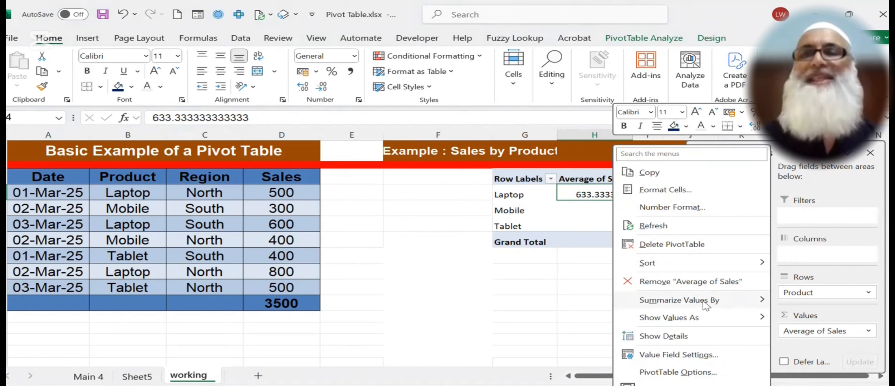
{"action": "mouse_move", "coordinate": [752, 303]}
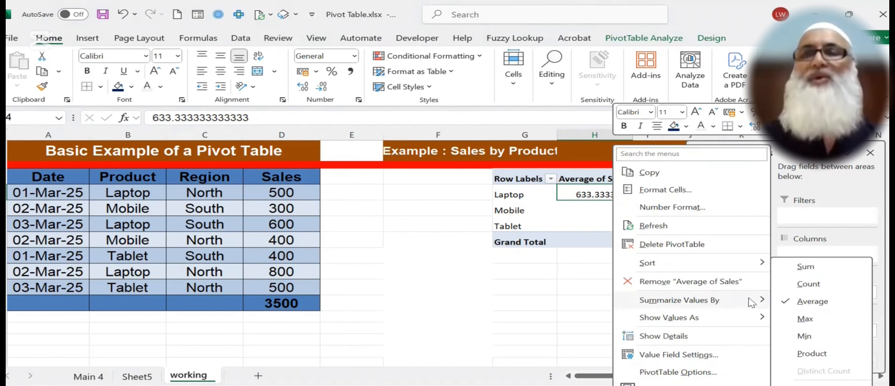
{"action": "left_click", "coordinate": [805, 268]}
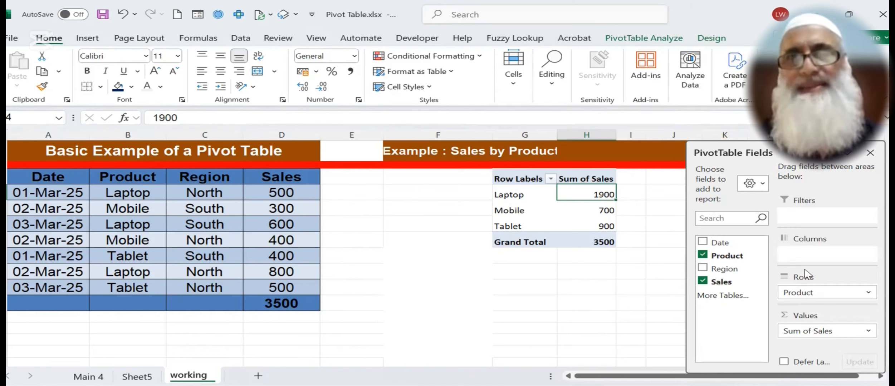
Copy the whole PivotTable in G3:H7 and paste the copy starting at cell E3.
{"action": "left_click", "coordinate": [518, 181]}
{"action": "left_click_drag", "start_coordinate": [518, 181], "coordinate": [600, 237]}
{"action": "key", "text": "ctrl+c"}
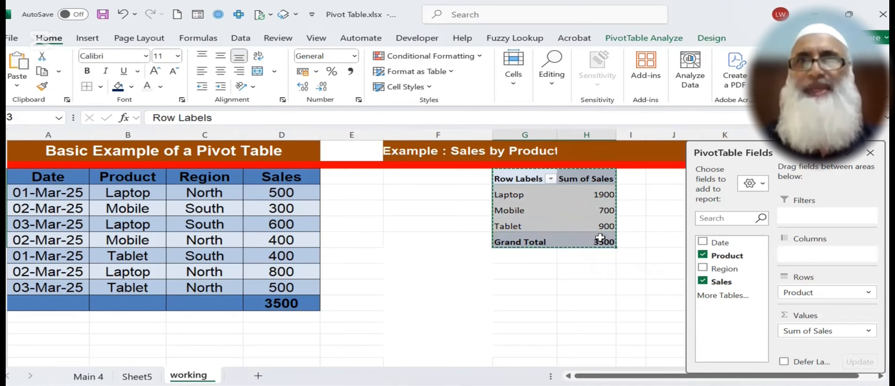
{"action": "left_click", "coordinate": [351, 177]}
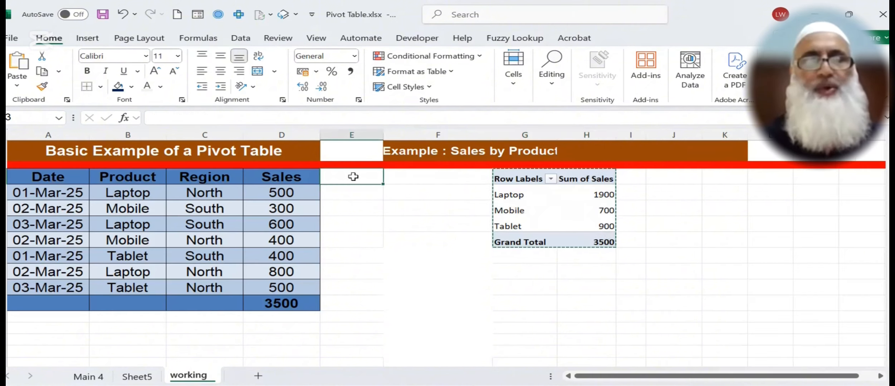
{"action": "key", "text": "ctrl+v"}
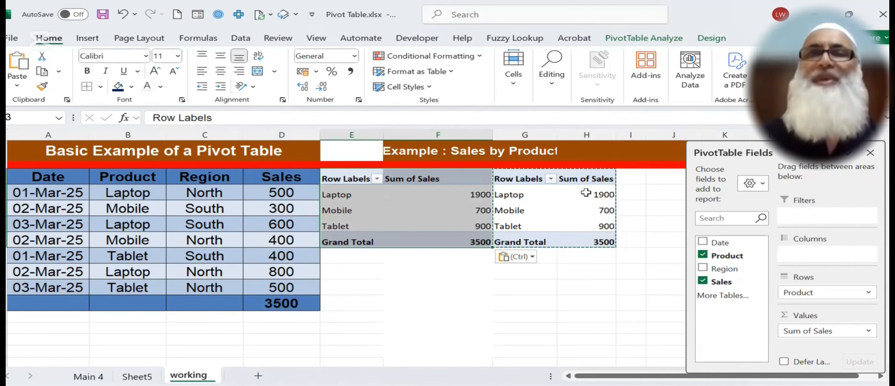
Delete the original PivotTable at G3 and select the Laptop row E4:F4 in the copied PivotTable.
{"action": "left_click", "coordinate": [565, 196]}
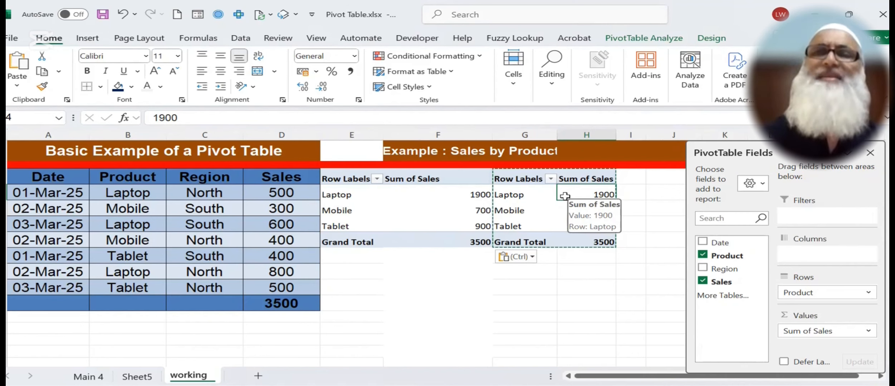
{"action": "right_click", "coordinate": [565, 197]}
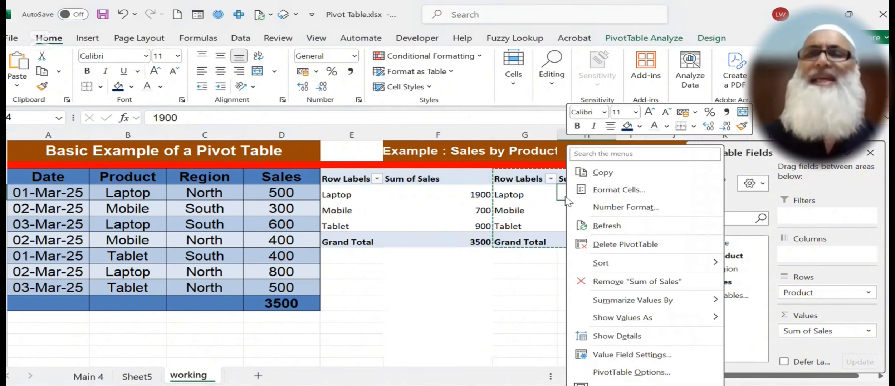
{"action": "left_click", "coordinate": [628, 247]}
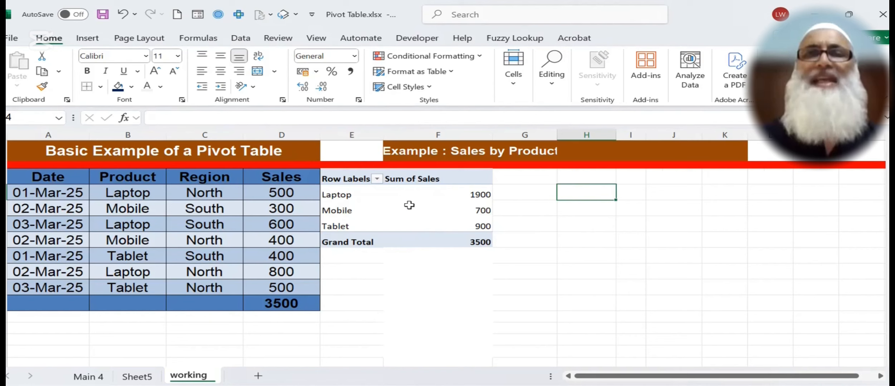
{"action": "left_click", "coordinate": [338, 193]}
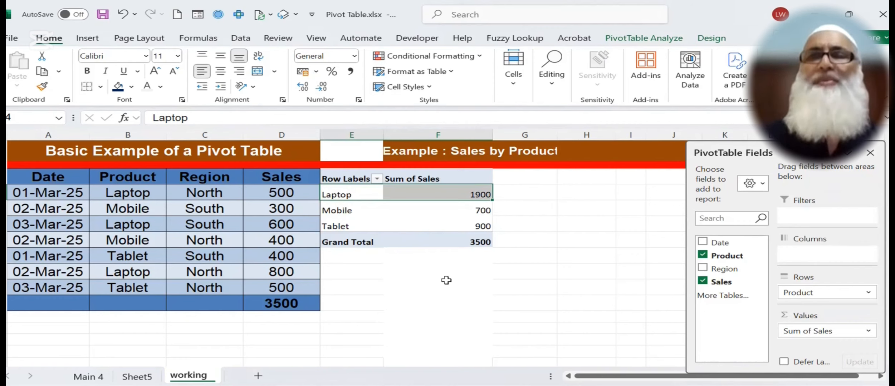
Add the Sales field to the PivotTable's Values two more times and summarize the first Sales column by Count.
{"action": "left_click_drag", "start_coordinate": [715, 282], "coordinate": [812, 335]}
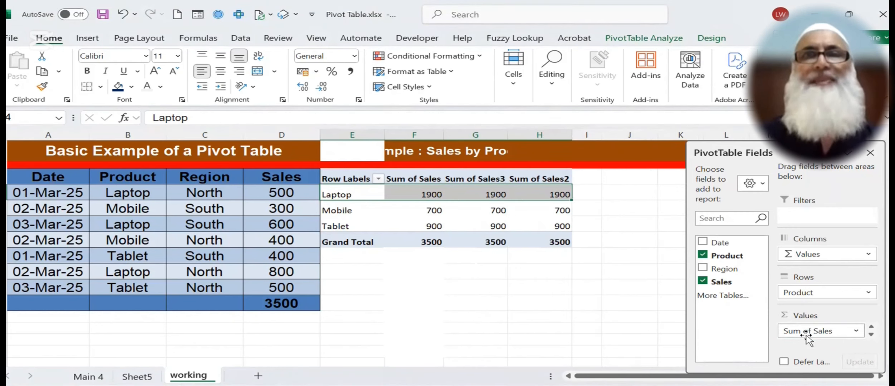
{"action": "left_click", "coordinate": [431, 196]}
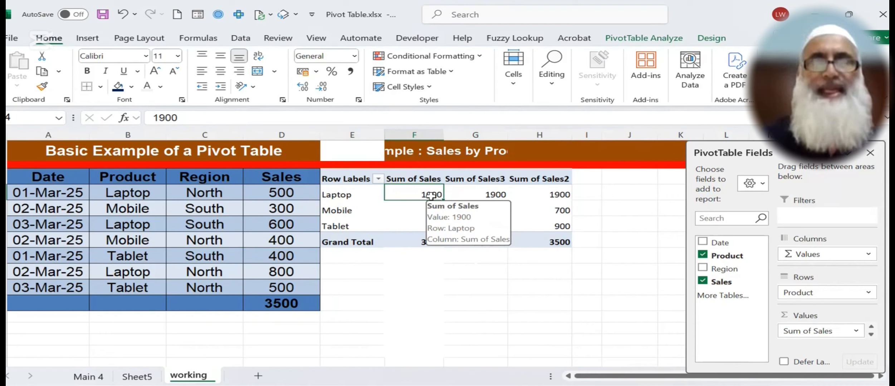
{"action": "right_click", "coordinate": [434, 200]}
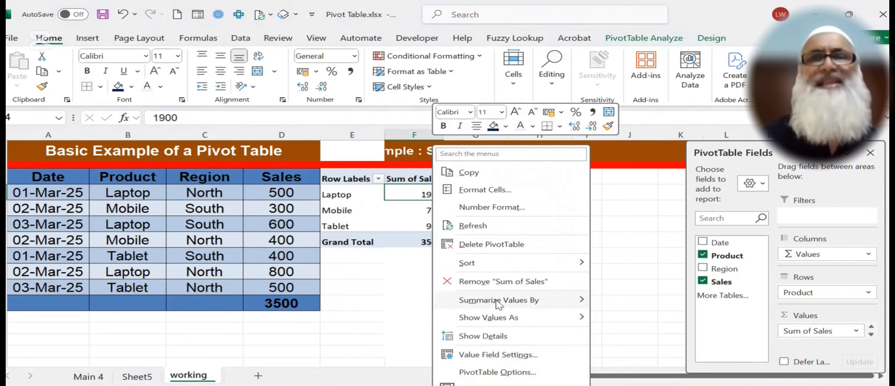
{"action": "mouse_move", "coordinate": [500, 305]}
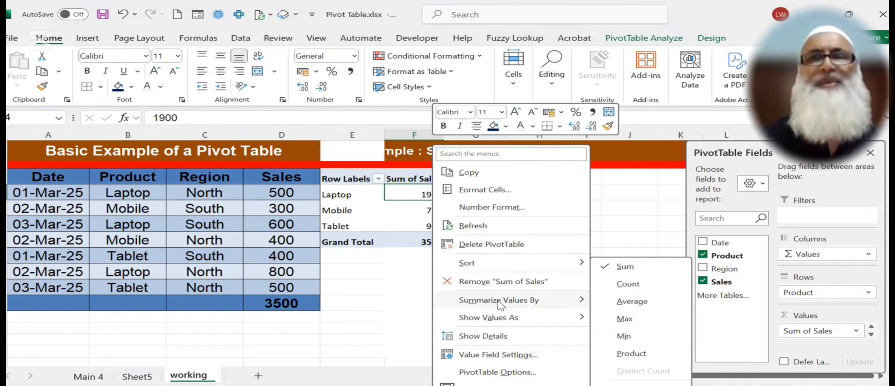
{"action": "left_click", "coordinate": [624, 285]}
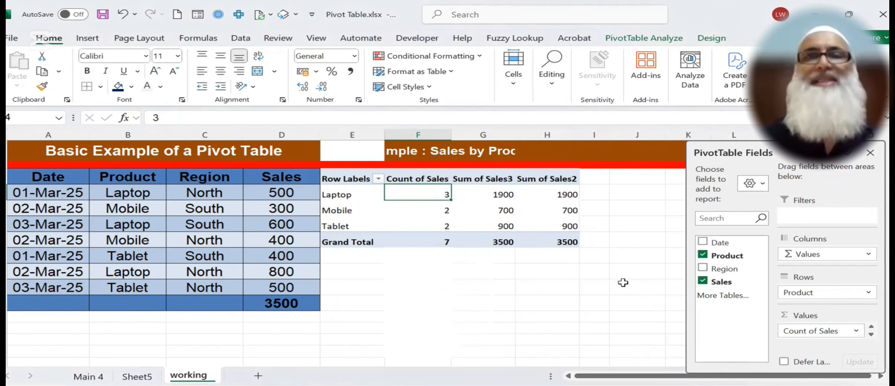
Summarize the Sum of Sales2 column of the PivotTable by Average.
{"action": "left_click", "coordinate": [425, 134]}
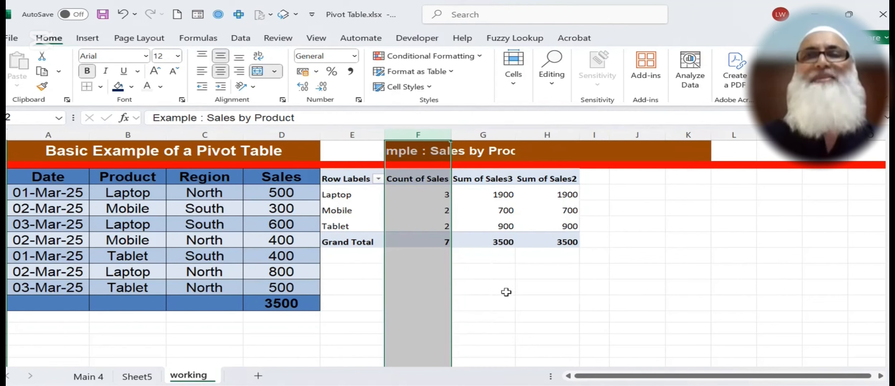
{"action": "left_click", "coordinate": [561, 192]}
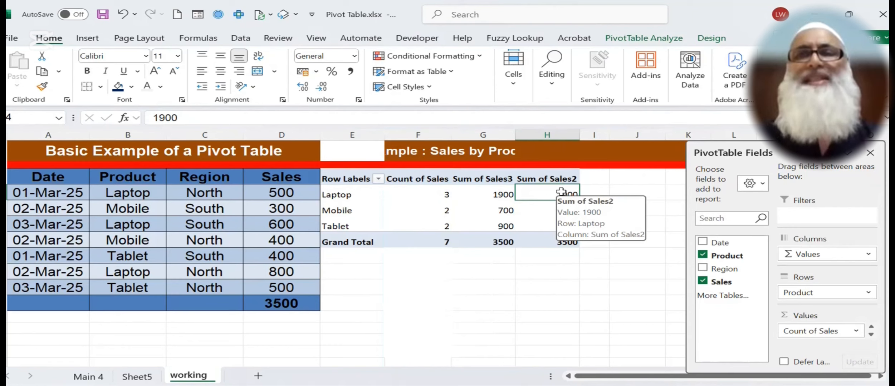
{"action": "left_click", "coordinate": [637, 330]}
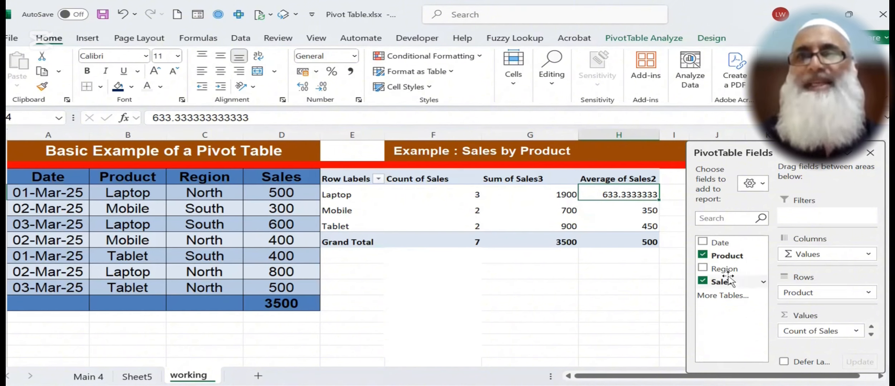
Try to add the Region field as a filter of the PivotTable at E3.
{"action": "left_click_drag", "start_coordinate": [733, 269], "coordinate": [821, 224]}
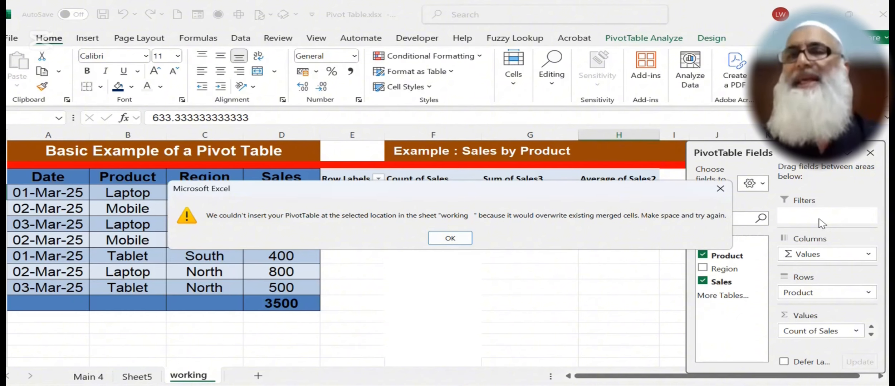
{"action": "left_click", "coordinate": [450, 238]}
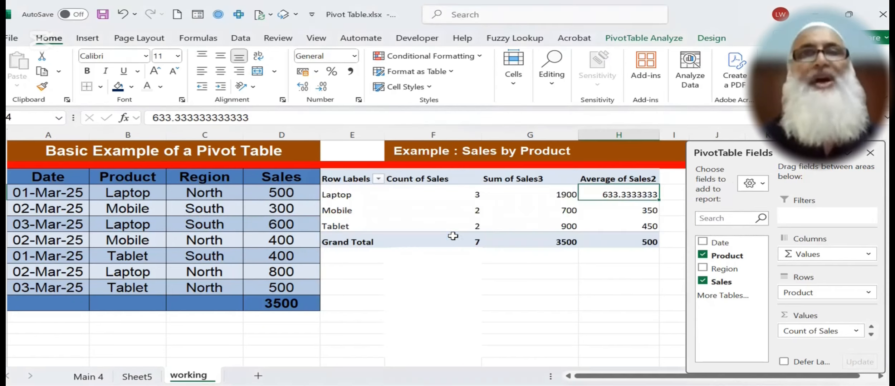
Copy the whole PivotTable in E3:H7 and paste the copy starting at cell E9.
{"action": "left_click_drag", "start_coordinate": [345, 178], "coordinate": [641, 238]}
{"action": "key", "text": "ctrl+c"}
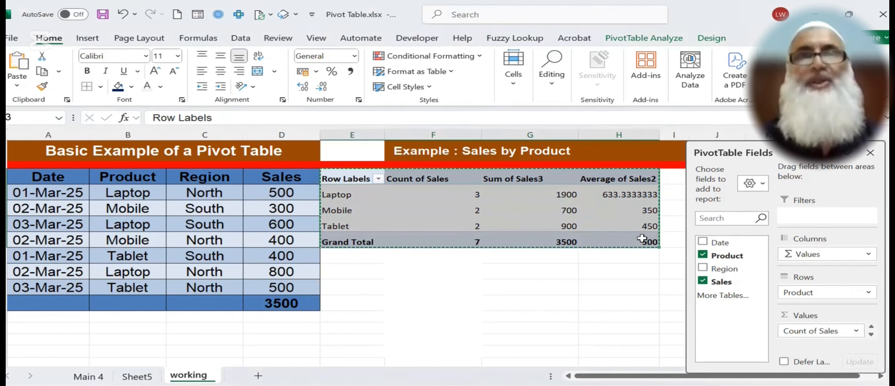
{"action": "left_click", "coordinate": [364, 271]}
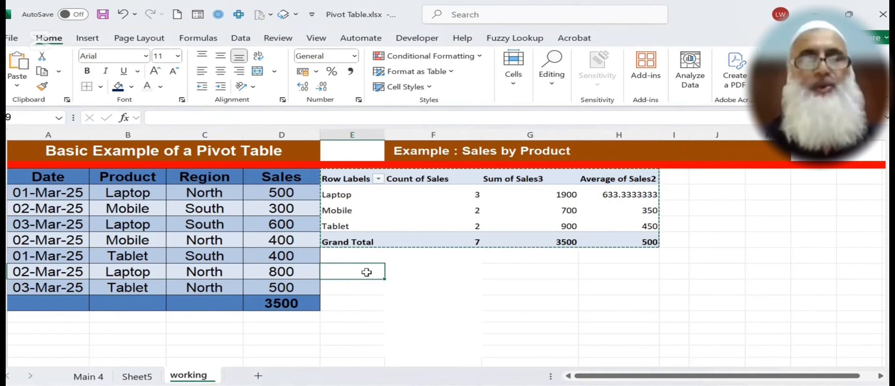
{"action": "key", "text": "ctrl+v"}
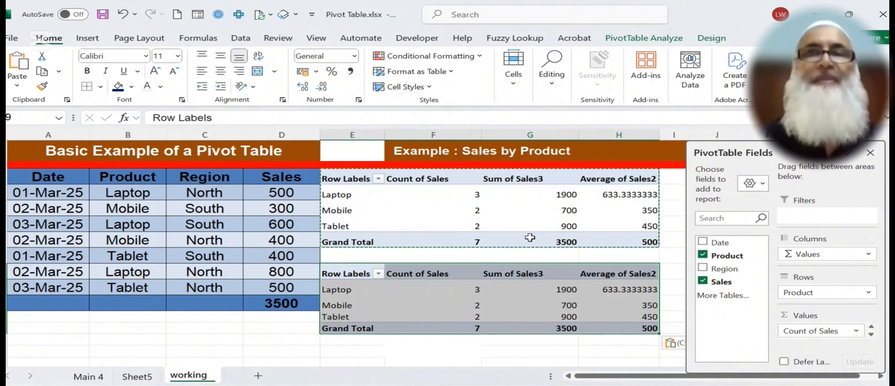
Delete the original PivotTable in E3:H7 above the pasted copy.
{"action": "left_click", "coordinate": [512, 180]}
{"action": "right_click", "coordinate": [513, 180]}
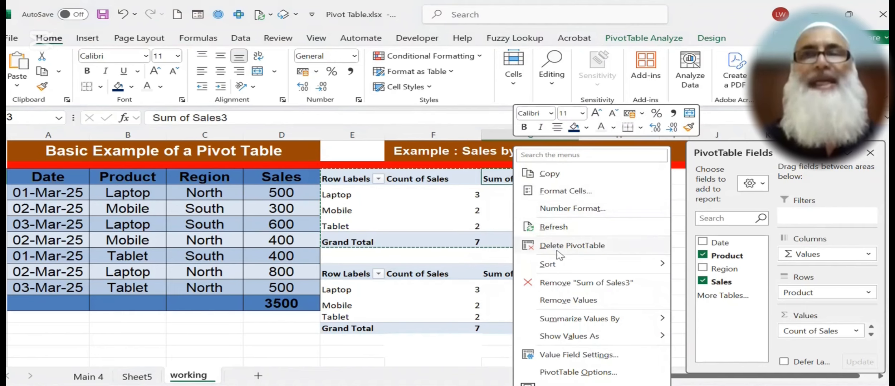
{"action": "left_click", "coordinate": [581, 248]}
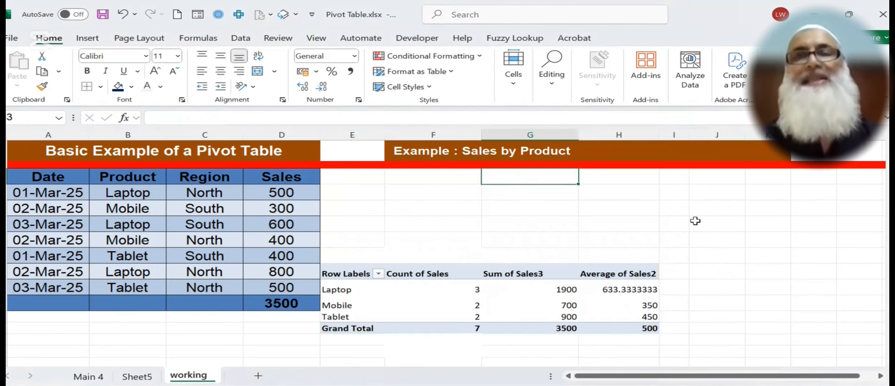
Add Region as a filter of the copied PivotTable and set the filter to North.
{"action": "left_click", "coordinate": [475, 289]}
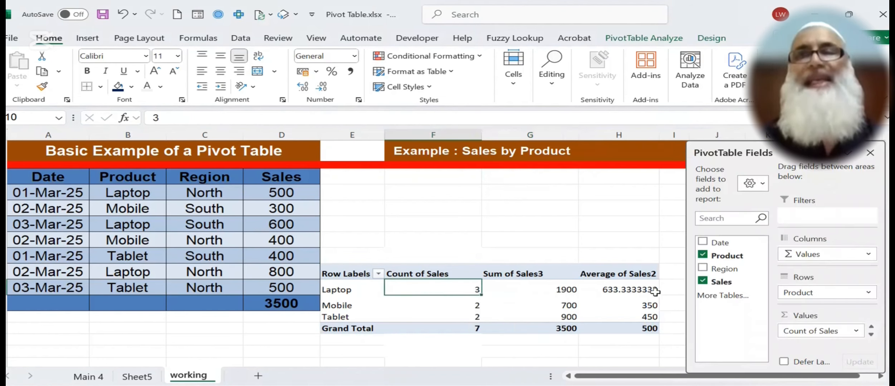
{"action": "left_click_drag", "start_coordinate": [703, 269], "coordinate": [805, 217]}
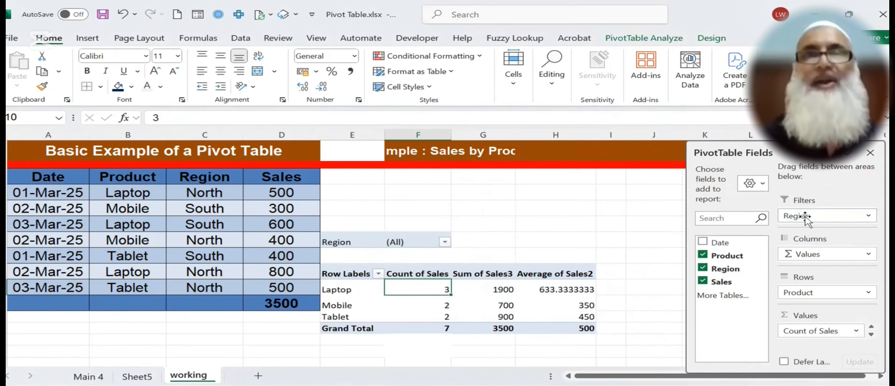
{"action": "left_click", "coordinate": [352, 243]}
{"action": "left_click_drag", "start_coordinate": [352, 243], "coordinate": [425, 243]}
{"action": "left_click", "coordinate": [445, 242]}
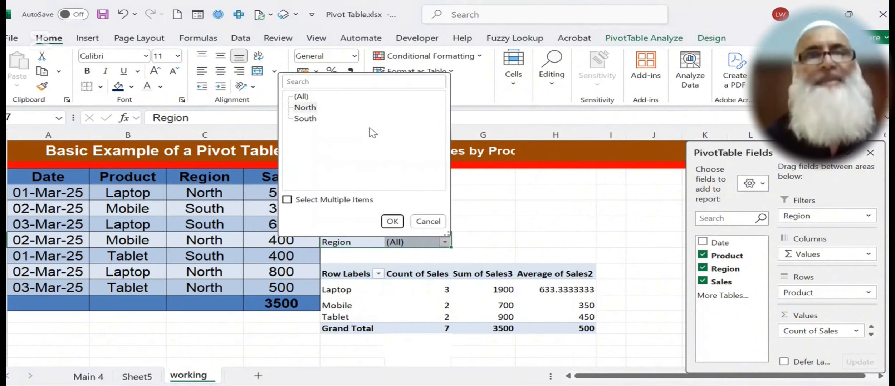
{"action": "left_click", "coordinate": [306, 108]}
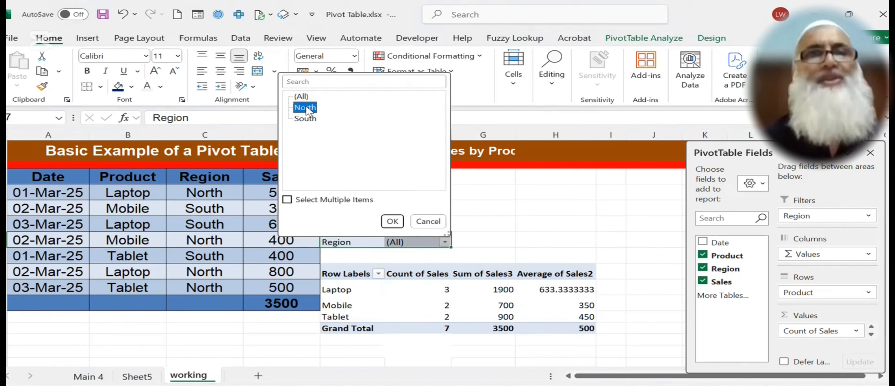
{"action": "left_click", "coordinate": [392, 222]}
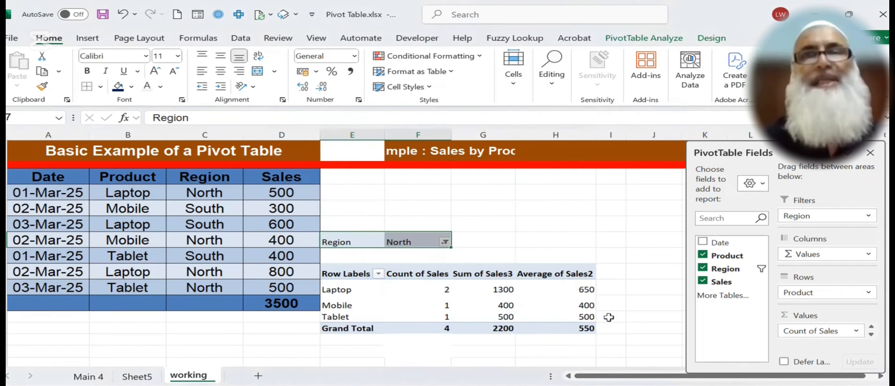
Set the PivotTable's Region filter to South.
{"action": "left_click", "coordinate": [444, 242]}
{"action": "left_click", "coordinate": [305, 119]}
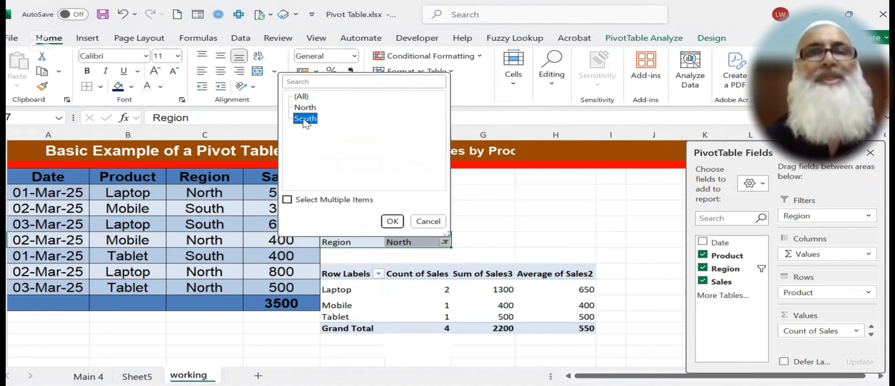
{"action": "left_click", "coordinate": [392, 221]}
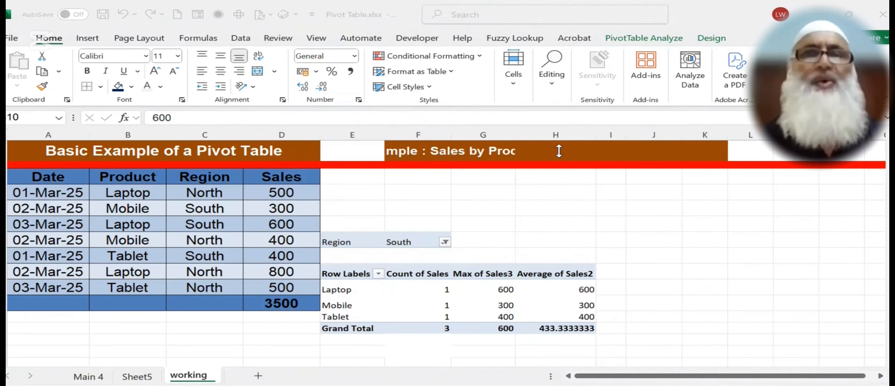
Set the PivotTable's Region filter to (All).
{"action": "left_click", "coordinate": [445, 243]}
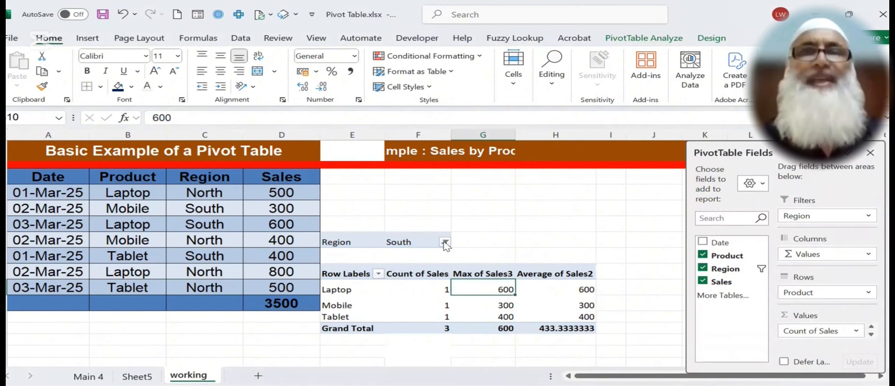
{"action": "left_click", "coordinate": [445, 243]}
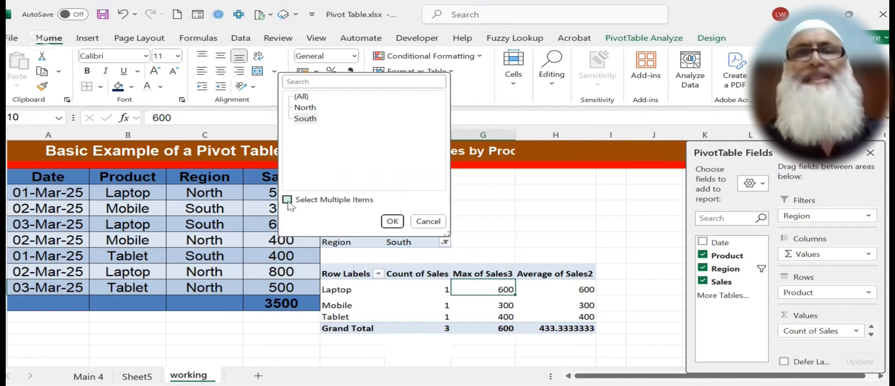
{"action": "left_click", "coordinate": [302, 97]}
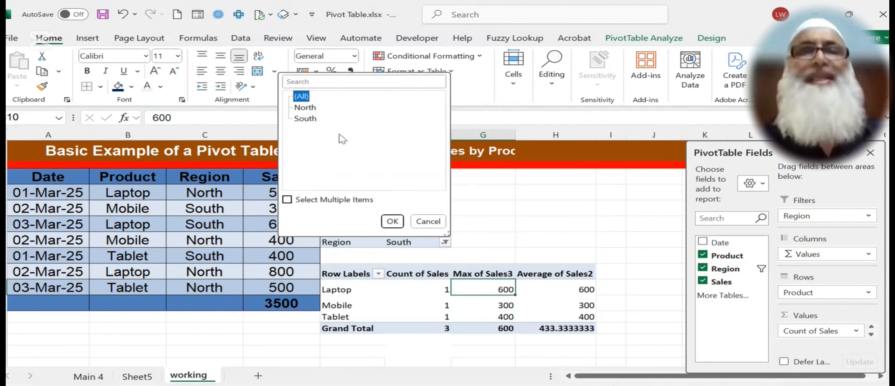
{"action": "left_click", "coordinate": [392, 222]}
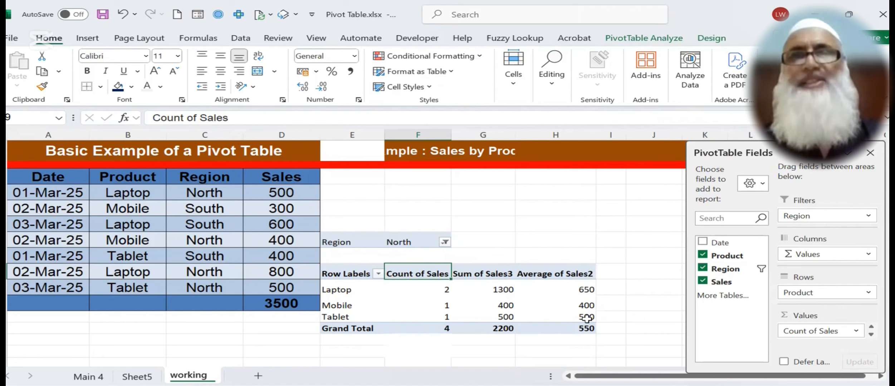
Allow multiple items in the Region filter and include both North and South.
{"action": "mouse_move", "coordinate": [586, 332]}
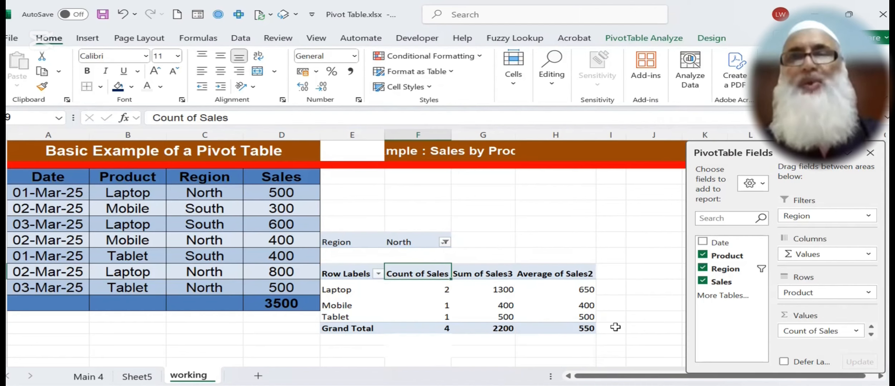
{"action": "mouse_move", "coordinate": [506, 332]}
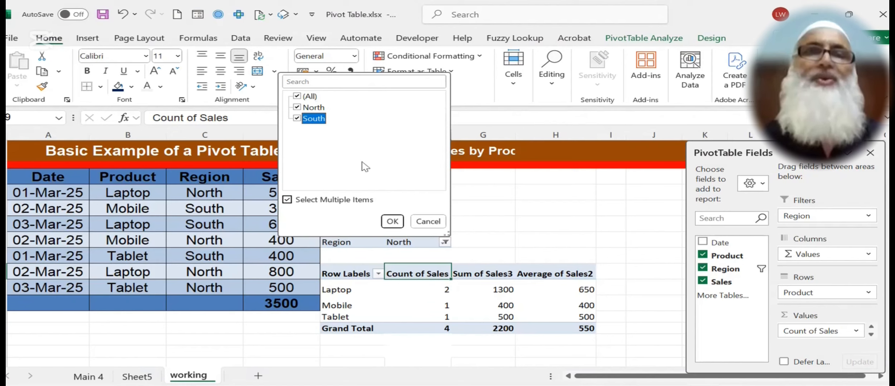
{"action": "left_click", "coordinate": [393, 222]}
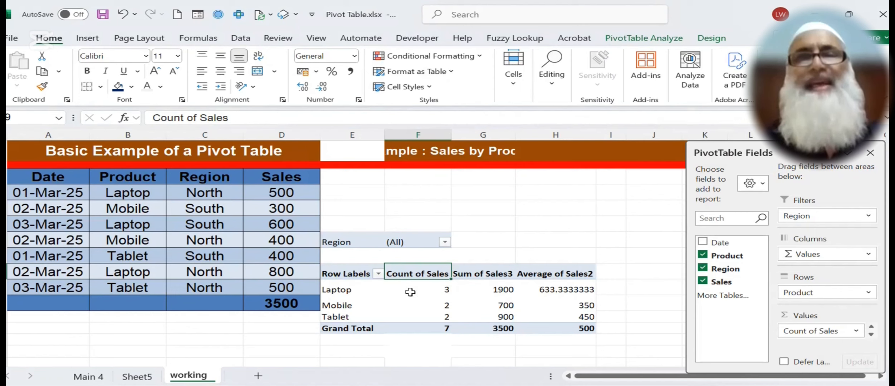
Summarize the Average of Sales2 column by Max and select its header cell.
{"action": "left_click", "coordinate": [568, 276]}
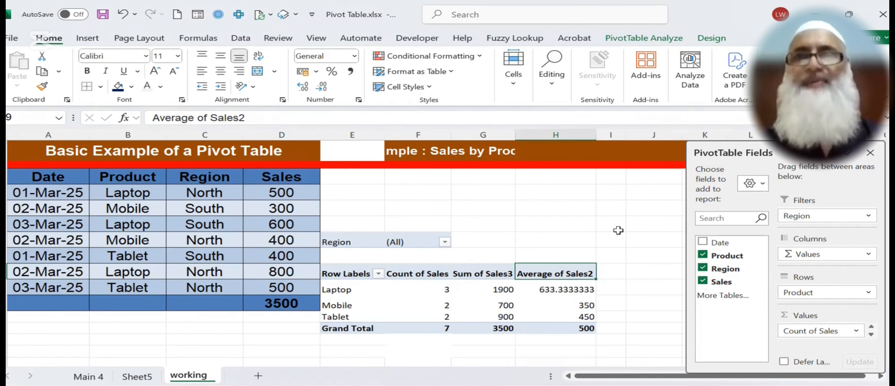
{"action": "left_click", "coordinate": [575, 287]}
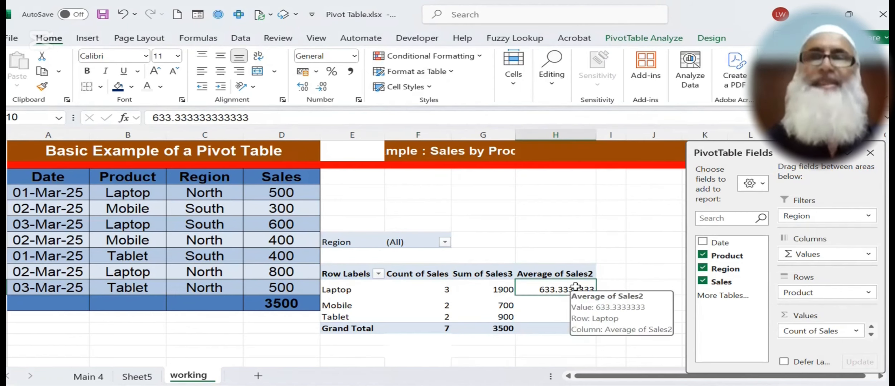
{"action": "right_click", "coordinate": [575, 286]}
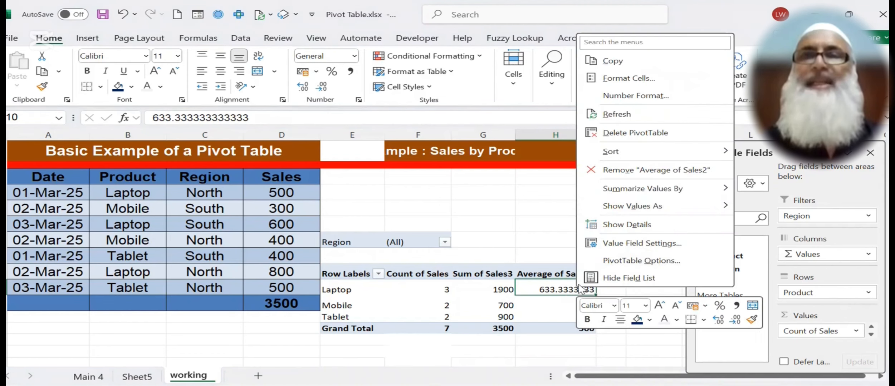
{"action": "mouse_move", "coordinate": [649, 191]}
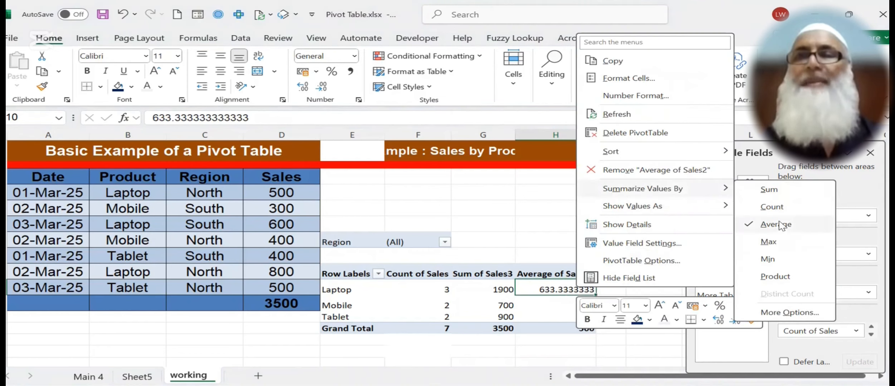
{"action": "left_click", "coordinate": [769, 244]}
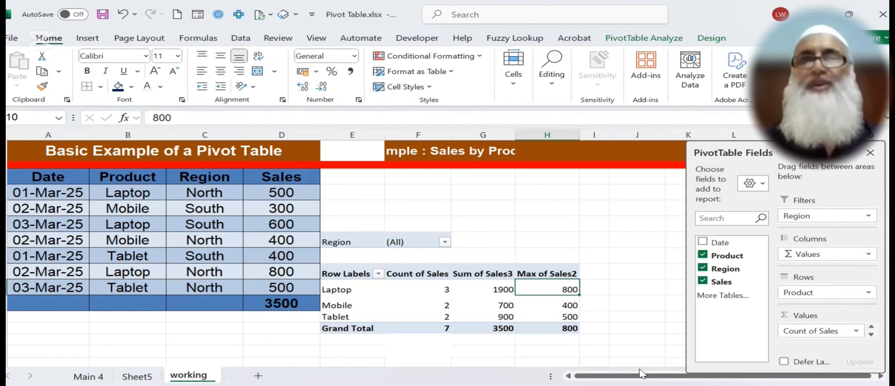
{"action": "key", "text": "Up"}
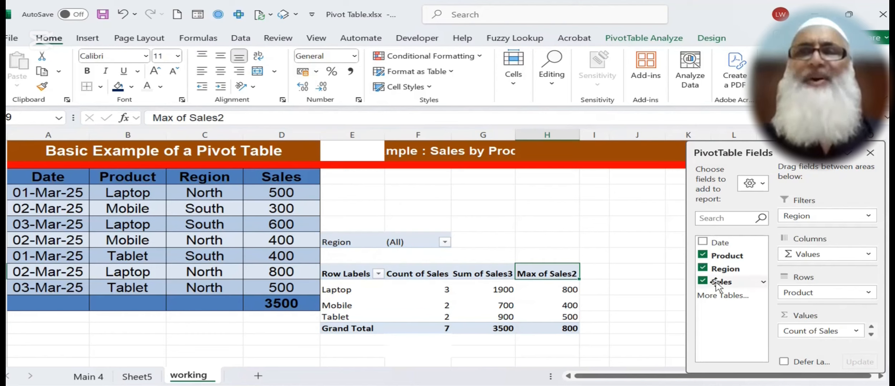
Add the Sales field to the PivotTable's values once more, after Count of Sales, and summarize the Sum of Sales3 column by Min.
{"action": "left_click_drag", "start_coordinate": [716, 284], "coordinate": [811, 339]}
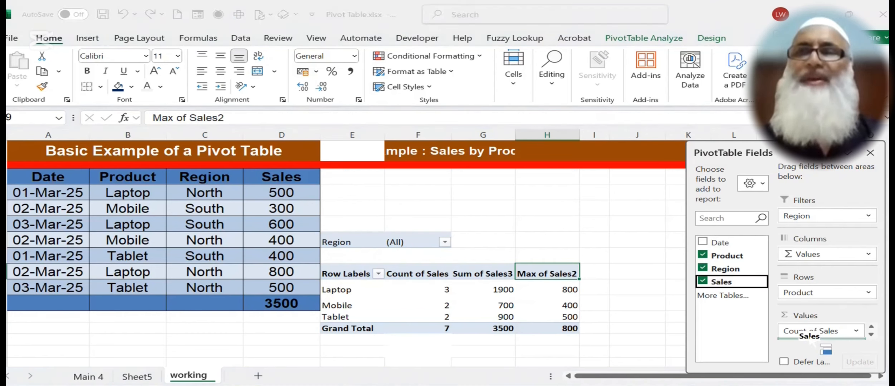
{"action": "left_click_drag", "start_coordinate": [812, 339], "coordinate": [810, 340]}
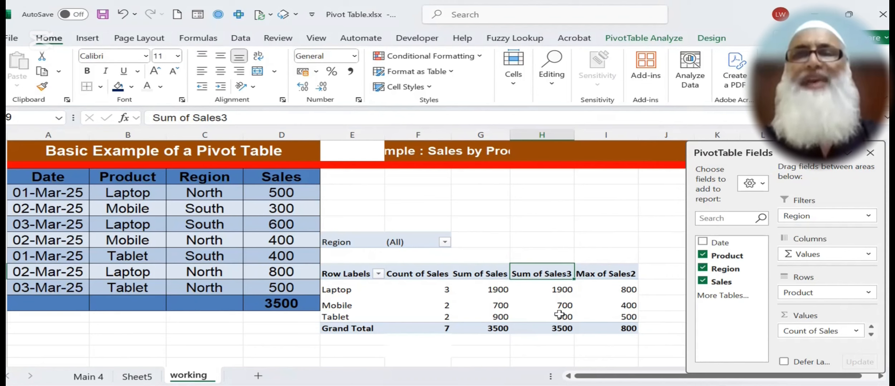
{"action": "right_click", "coordinate": [544, 267]}
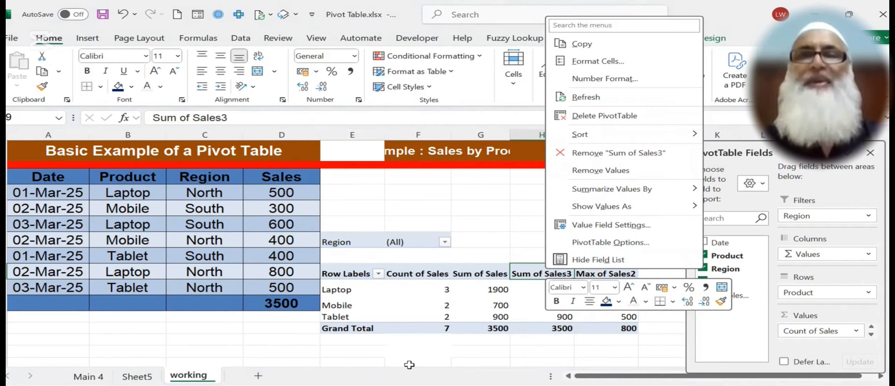
{"action": "key", "text": "Escape"}
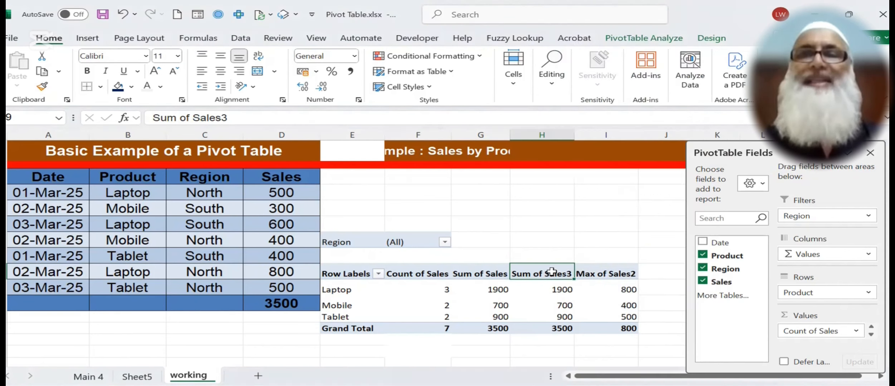
{"action": "right_click", "coordinate": [554, 277]}
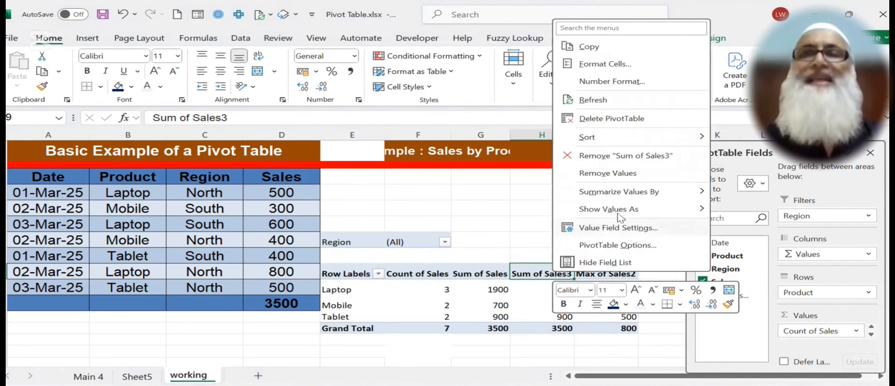
{"action": "mouse_move", "coordinate": [641, 195]}
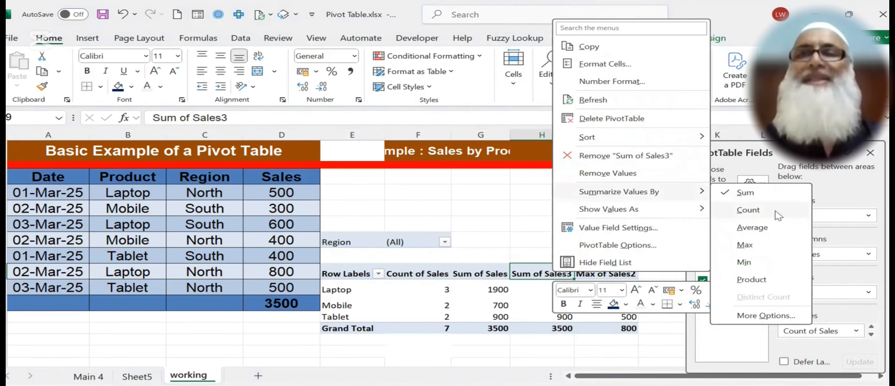
{"action": "left_click", "coordinate": [744, 263]}
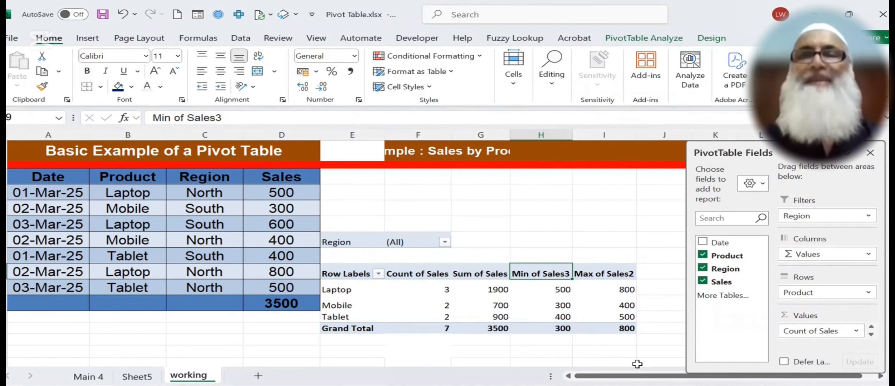